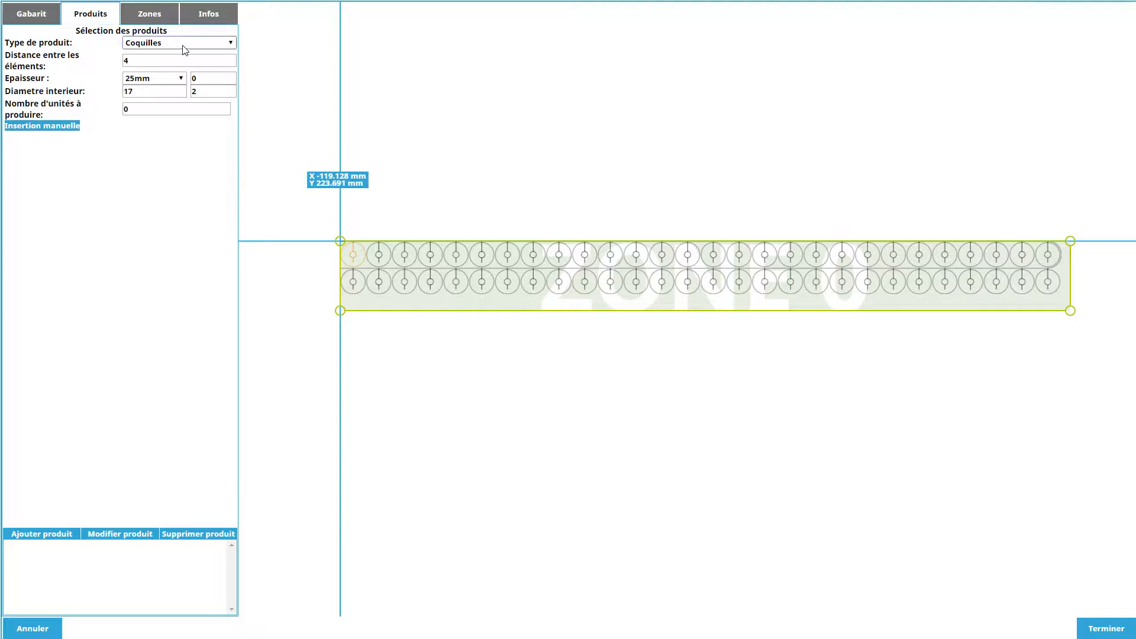
Add a "Trame manuelle" product with width 0, height 0 and automatic placement to Zone 0.
{"action": "left_click", "coordinate": [174, 89]}
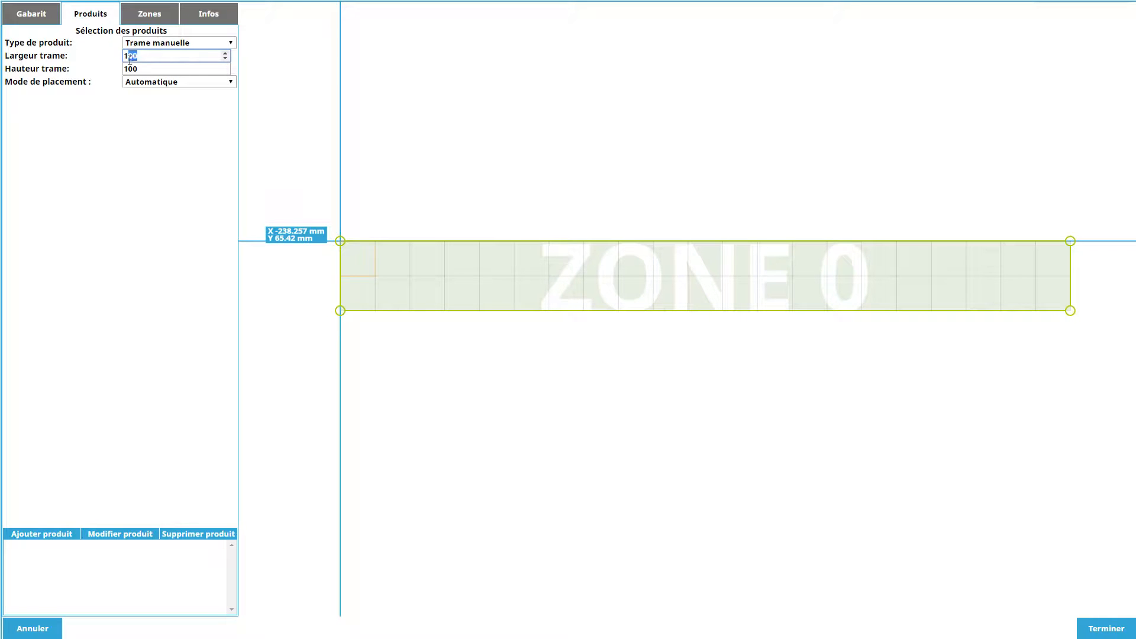
{"action": "key", "text": "Tab"}
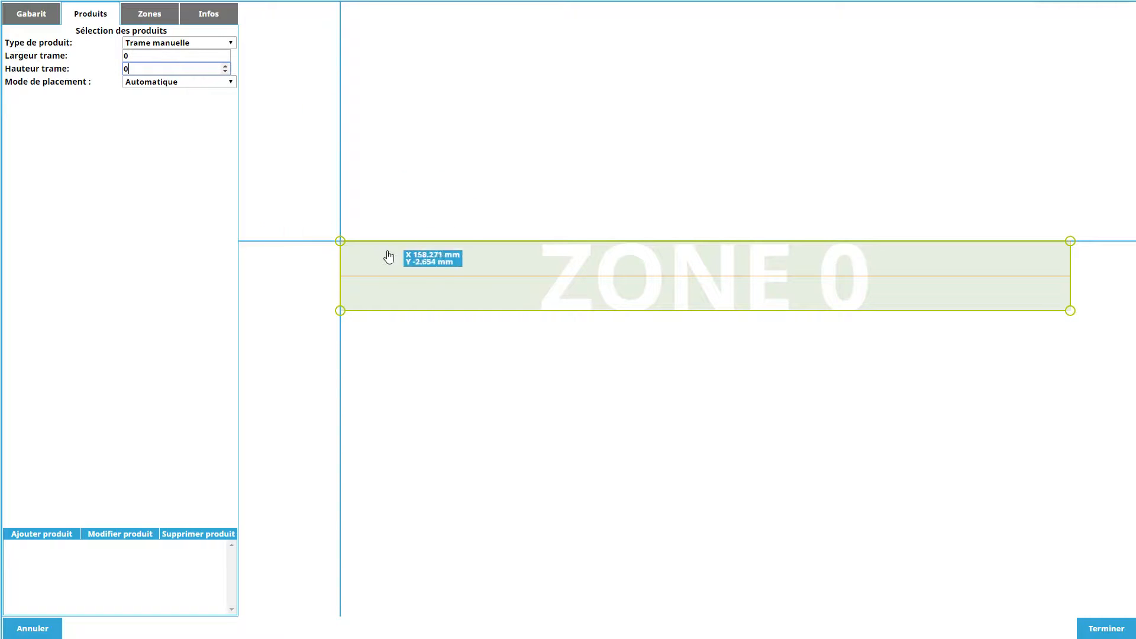
{"action": "left_click", "coordinate": [51, 533]}
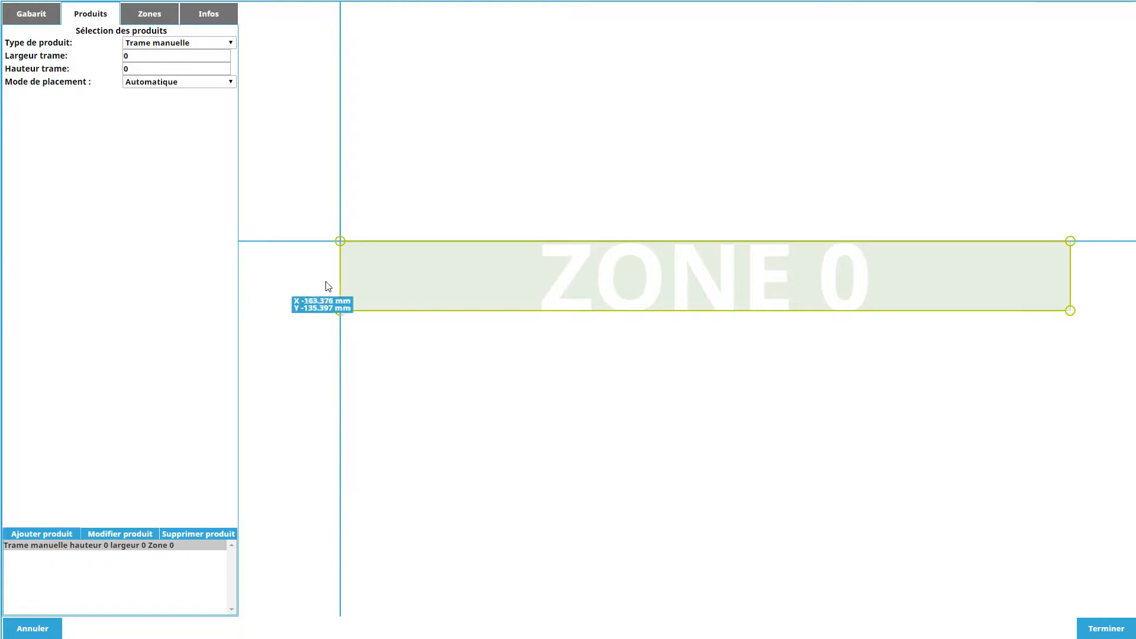
Manually insert a 30 mm thick shell with inner diameter 34 in Zone 0's upper-left corner and a 25 mm thick, diameter 17 shell below it.
{"action": "scroll", "coordinate": [320, 293], "scroll_direction": "up", "scroll_amount": 3}
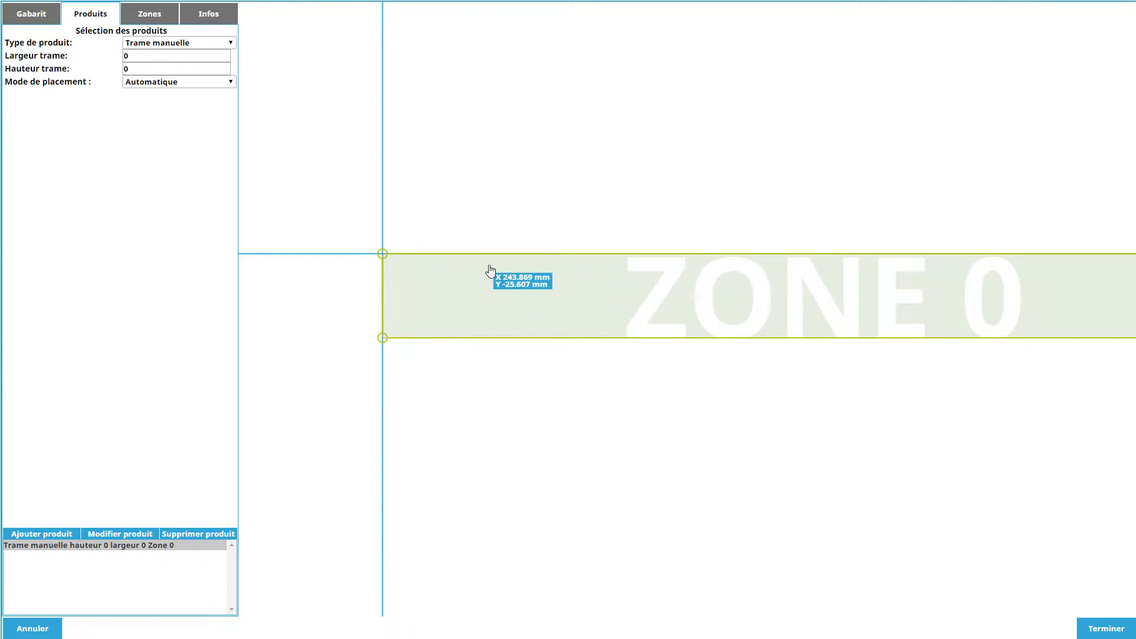
{"action": "left_click", "coordinate": [148, 61]}
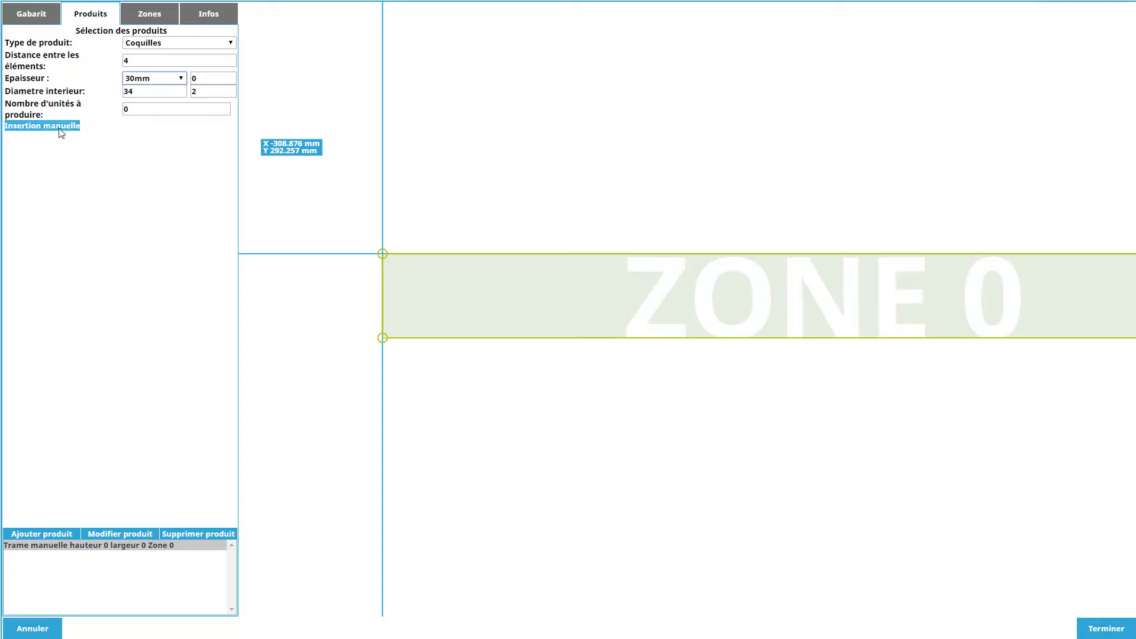
{"action": "scroll", "coordinate": [314, 308], "scroll_direction": "up", "scroll_amount": 2}
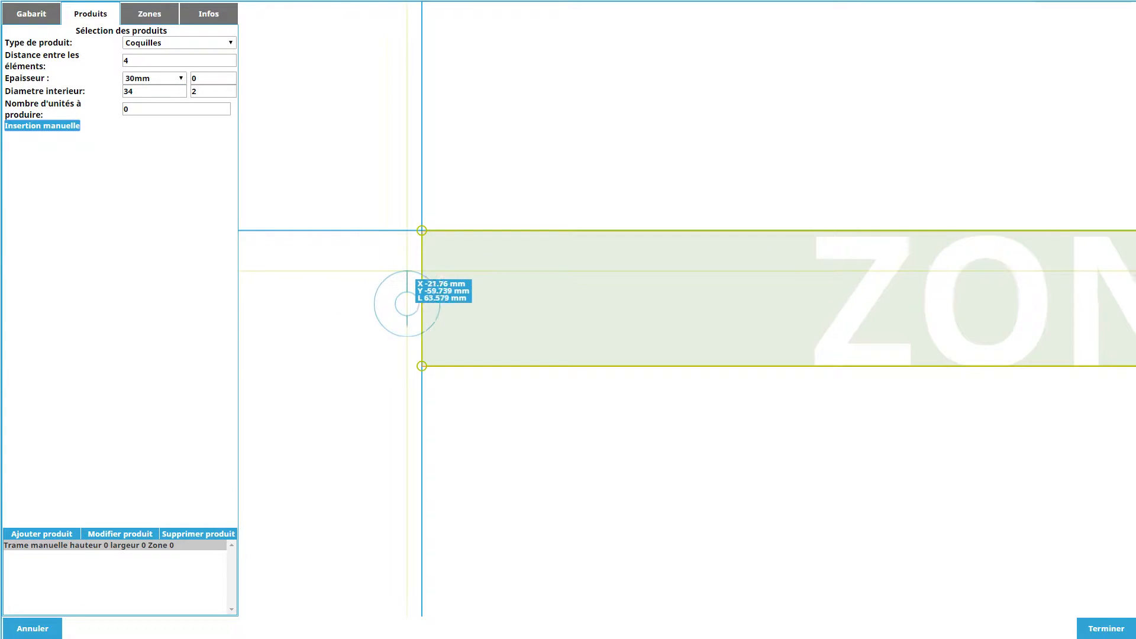
{"action": "scroll", "coordinate": [407, 304], "scroll_direction": "up", "scroll_amount": 3}
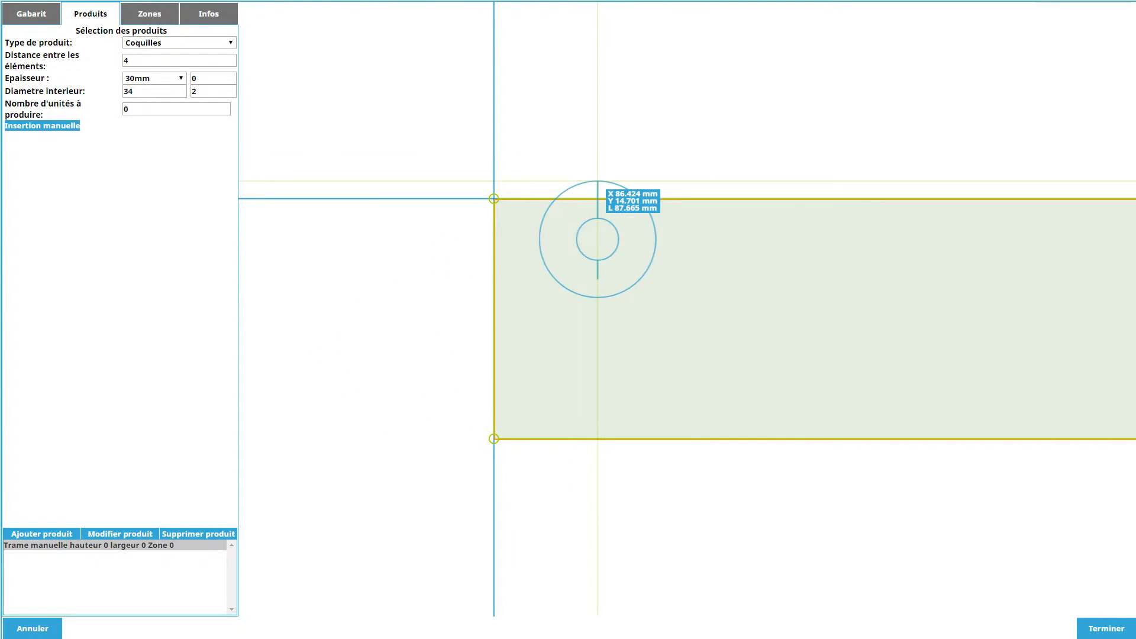
{"action": "left_click", "coordinate": [558, 205]}
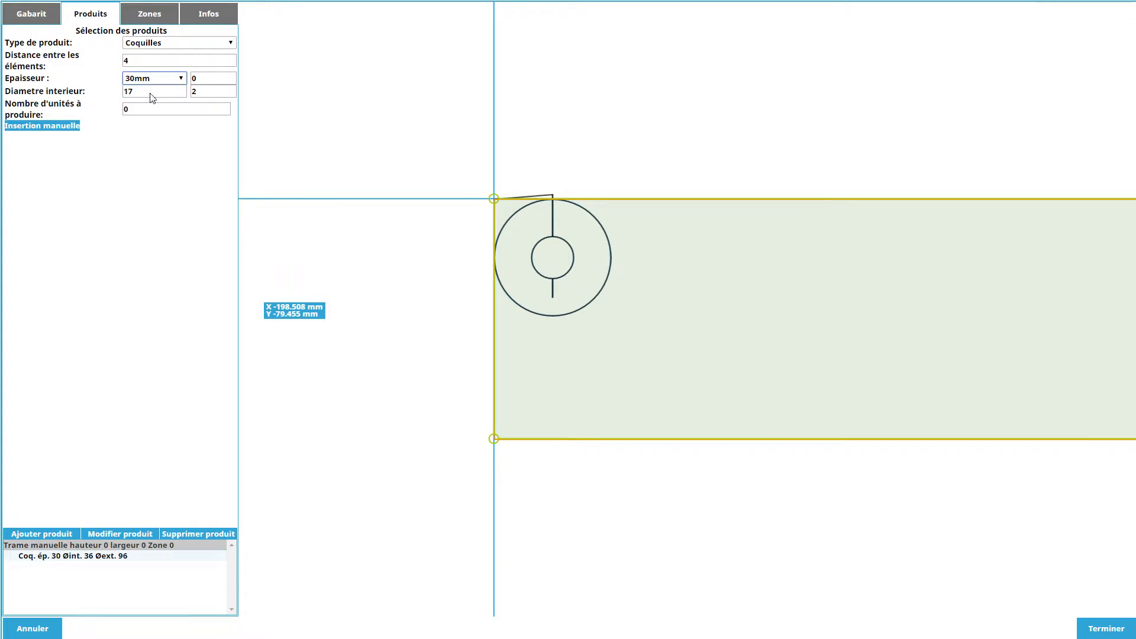
{"action": "left_click", "coordinate": [541, 342]}
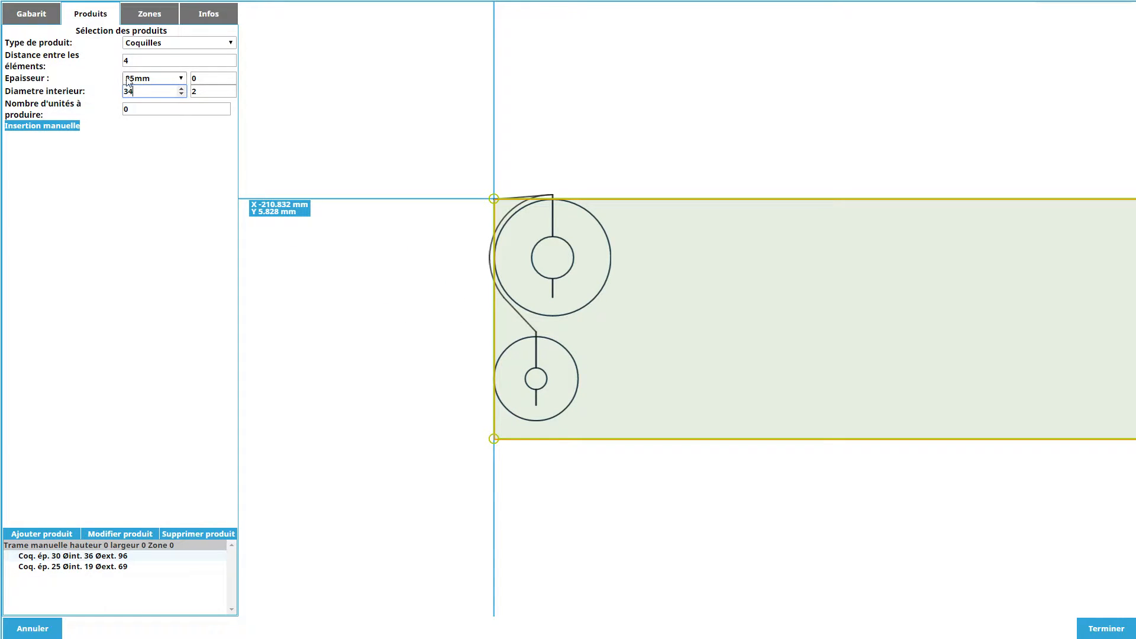
Manually insert a 30 mm thick, inner diameter 34 shell beside the lower shell and a 25 mm thick, diameter 17 shell beside the upper one.
{"action": "left_click", "coordinate": [143, 105]}
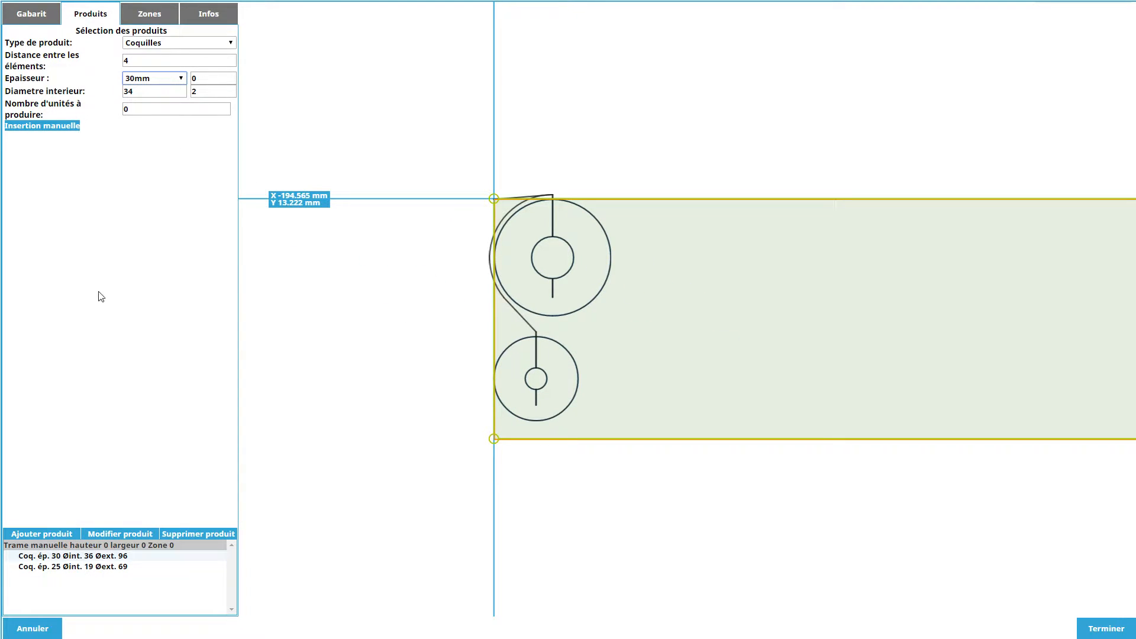
{"action": "left_click", "coordinate": [64, 126]}
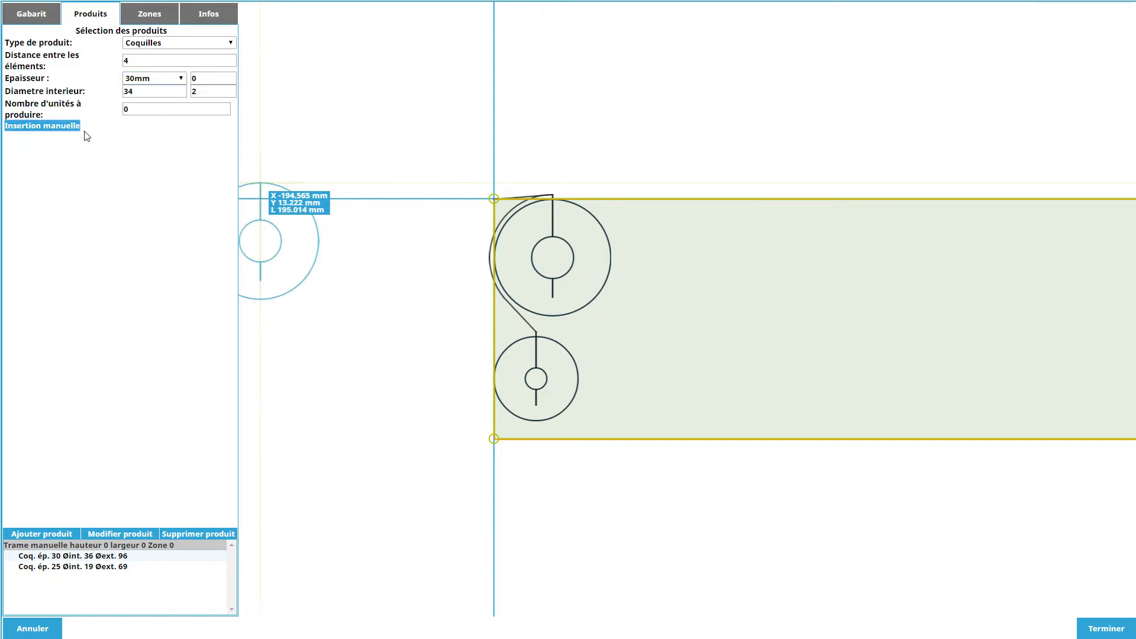
{"action": "left_click", "coordinate": [643, 298]}
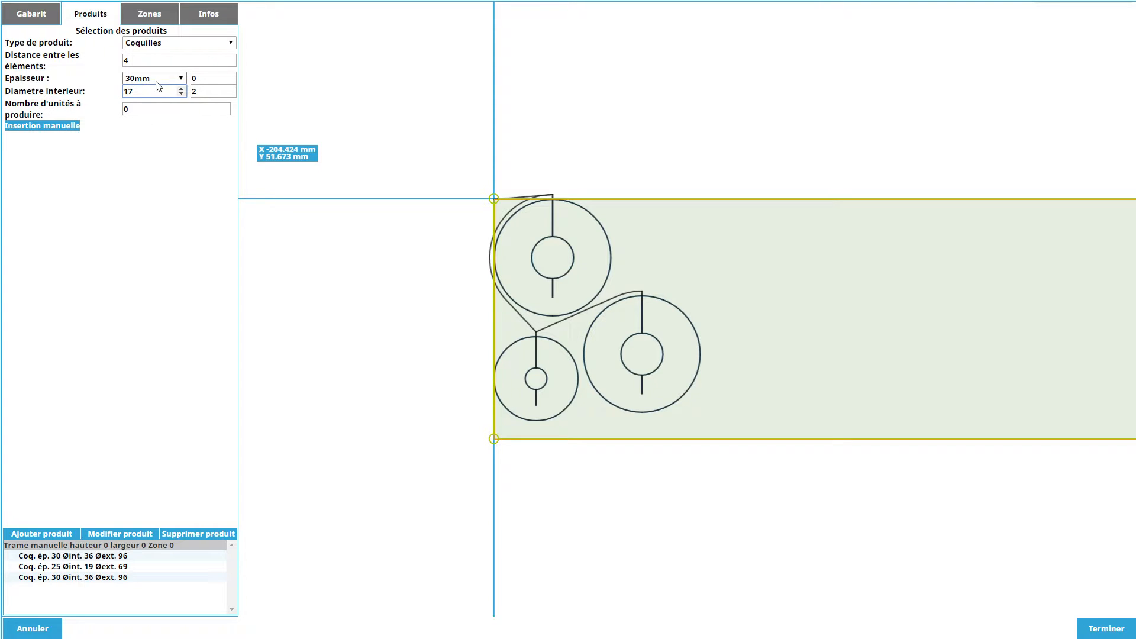
{"action": "left_click", "coordinate": [51, 129]}
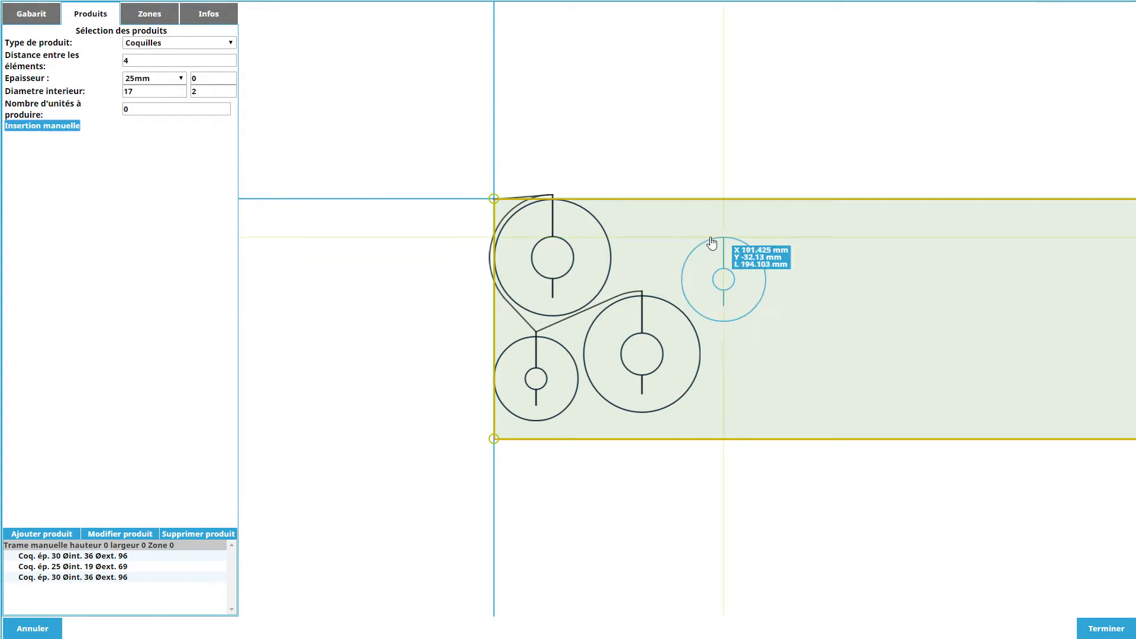
{"action": "left_click", "coordinate": [658, 203]}
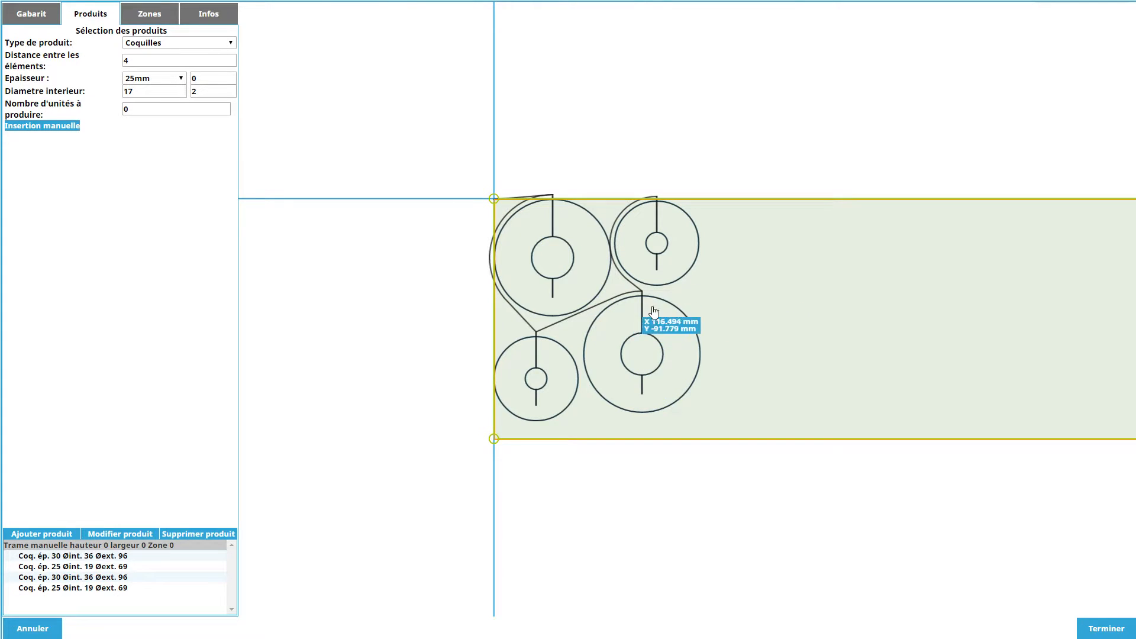
Rotate both upper shells half a turn so their cut entries face down, and fine-tune the upper small shell's and both lower shells' positions.
{"action": "left_click", "coordinate": [520, 211]}
{"action": "left_click_drag", "start_coordinate": [500, 264], "coordinate": [701, 262]}
{"action": "left_click", "coordinate": [646, 209]}
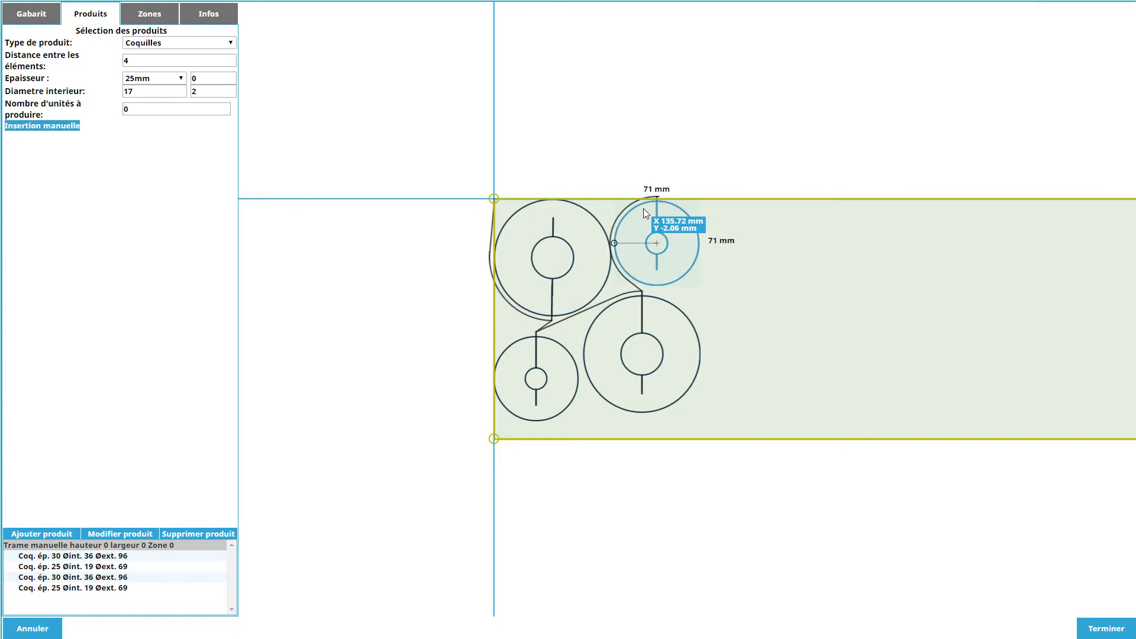
{"action": "left_click_drag", "start_coordinate": [620, 249], "coordinate": [801, 249]}
{"action": "left_click_drag", "start_coordinate": [663, 260], "coordinate": [662, 260]}
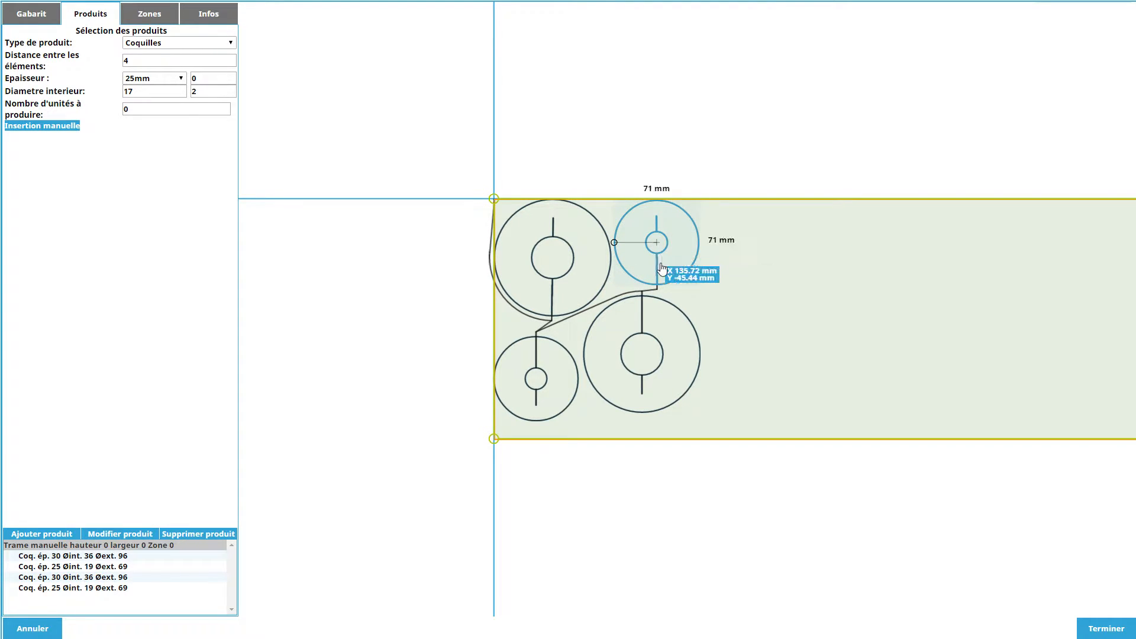
{"action": "left_click_drag", "start_coordinate": [562, 354], "coordinate": [541, 375]}
{"action": "left_click_drag", "start_coordinate": [642, 374], "coordinate": [650, 389]}
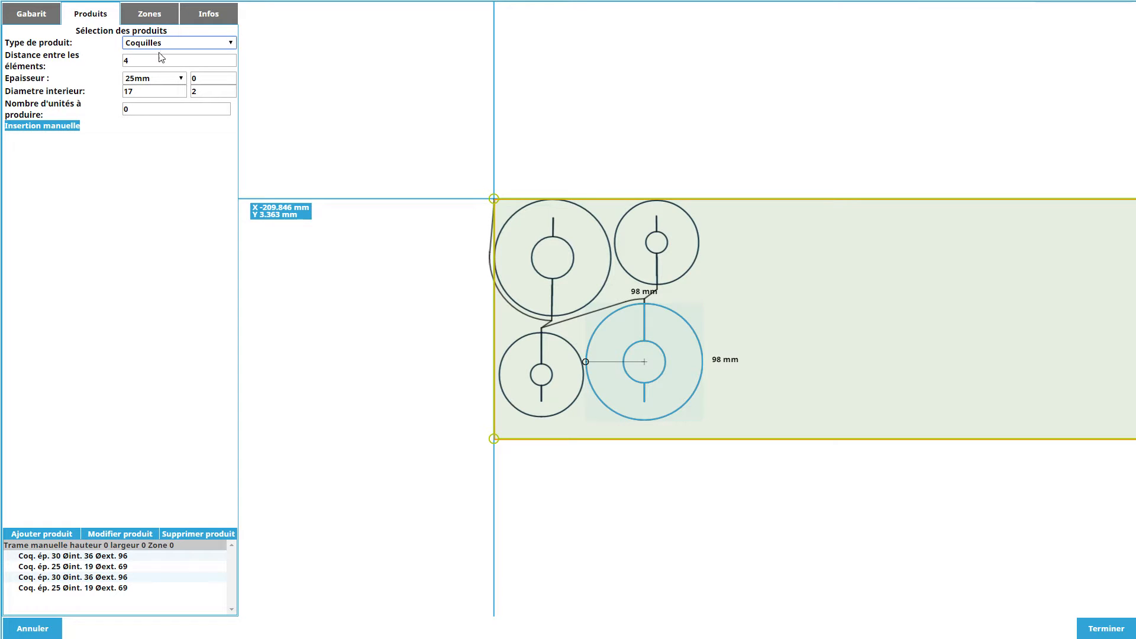
Set the manual grid's width to 175 and apply the change to the product.
{"action": "left_click", "coordinate": [101, 546]}
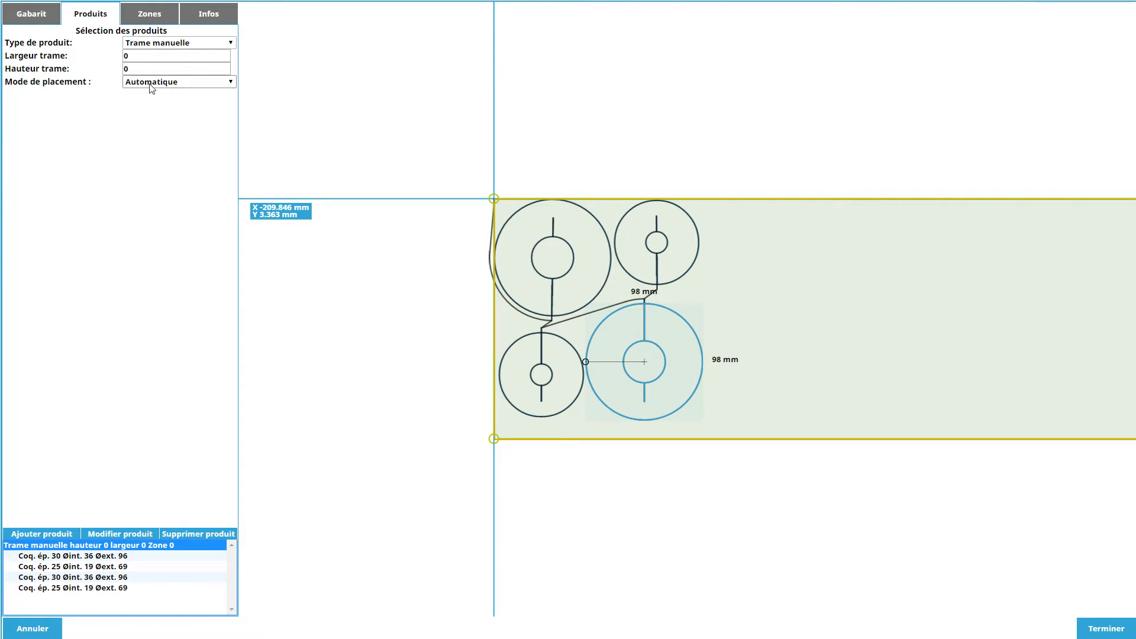
{"action": "left_click", "coordinate": [154, 62]}
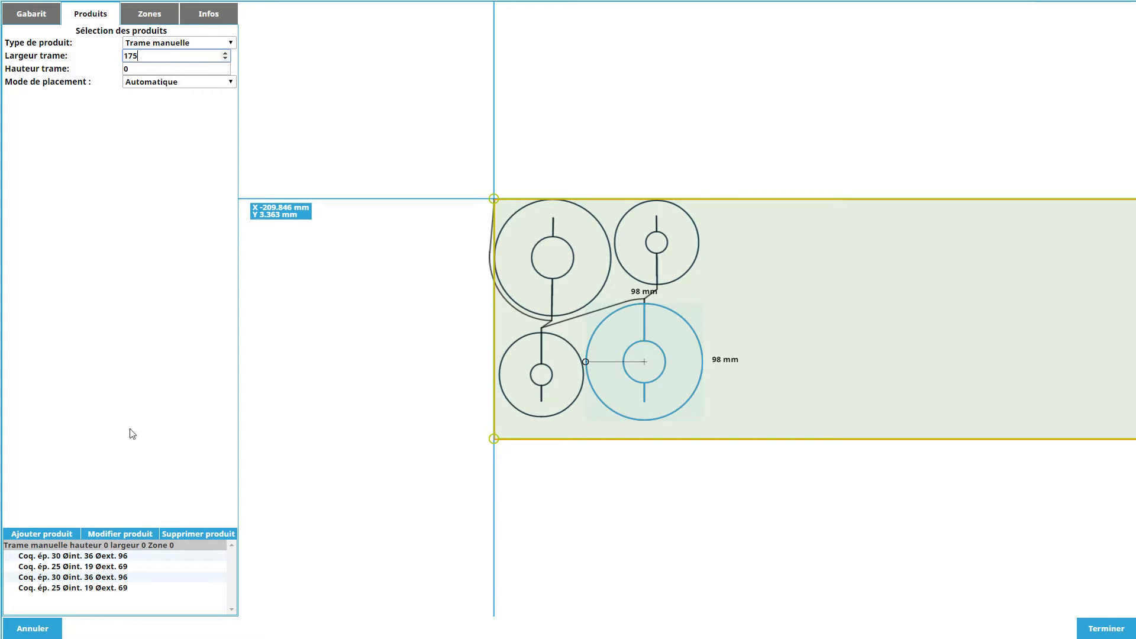
{"action": "left_click", "coordinate": [124, 535]}
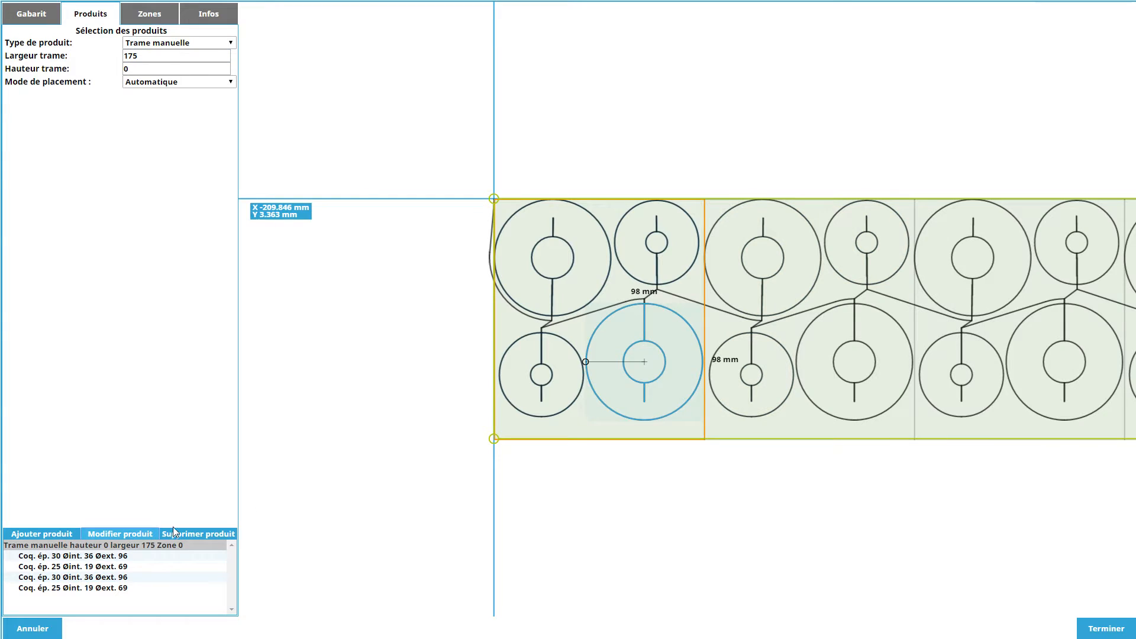
Examine how the four-shell pattern repeats along the whole length of Zone 0.
{"action": "scroll", "coordinate": [753, 353], "scroll_direction": "down", "scroll_amount": 1}
{"action": "scroll", "coordinate": [751, 353], "scroll_direction": "up", "scroll_amount": 1}
{"action": "left_click_drag", "start_coordinate": [836, 350], "coordinate": [629, 353]}
{"action": "scroll", "coordinate": [631, 339], "scroll_direction": "down", "scroll_amount": 4}
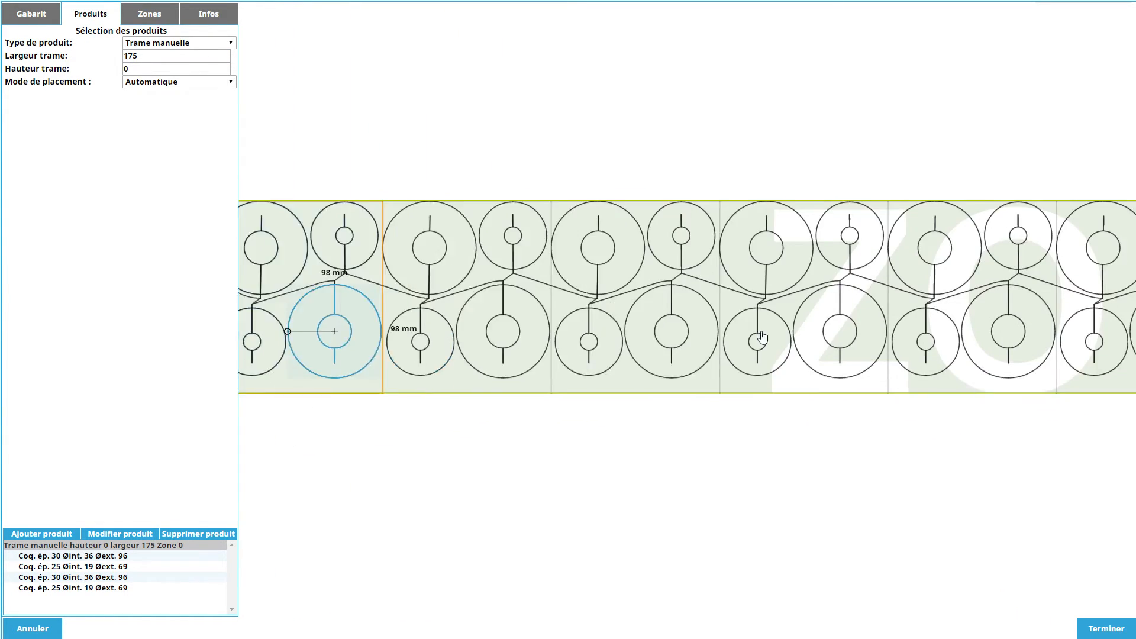
{"action": "scroll", "coordinate": [566, 332], "scroll_direction": "down", "scroll_amount": 3}
{"action": "left_click_drag", "start_coordinate": [632, 340], "coordinate": [499, 325]}
{"action": "scroll", "coordinate": [528, 329], "scroll_direction": "down", "scroll_amount": 3}
{"action": "scroll", "coordinate": [1005, 303], "scroll_direction": "up", "scroll_amount": 1}
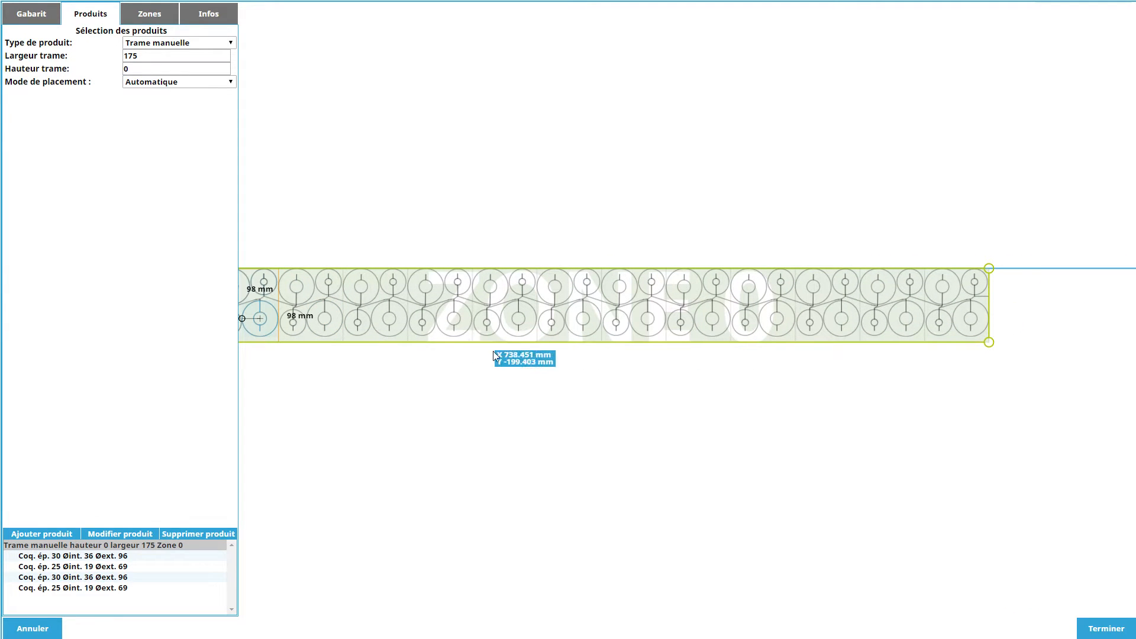
{"action": "left_click_drag", "start_coordinate": [417, 324], "coordinate": [693, 303]}
{"action": "scroll", "coordinate": [541, 278], "scroll_direction": "up", "scroll_amount": 5}
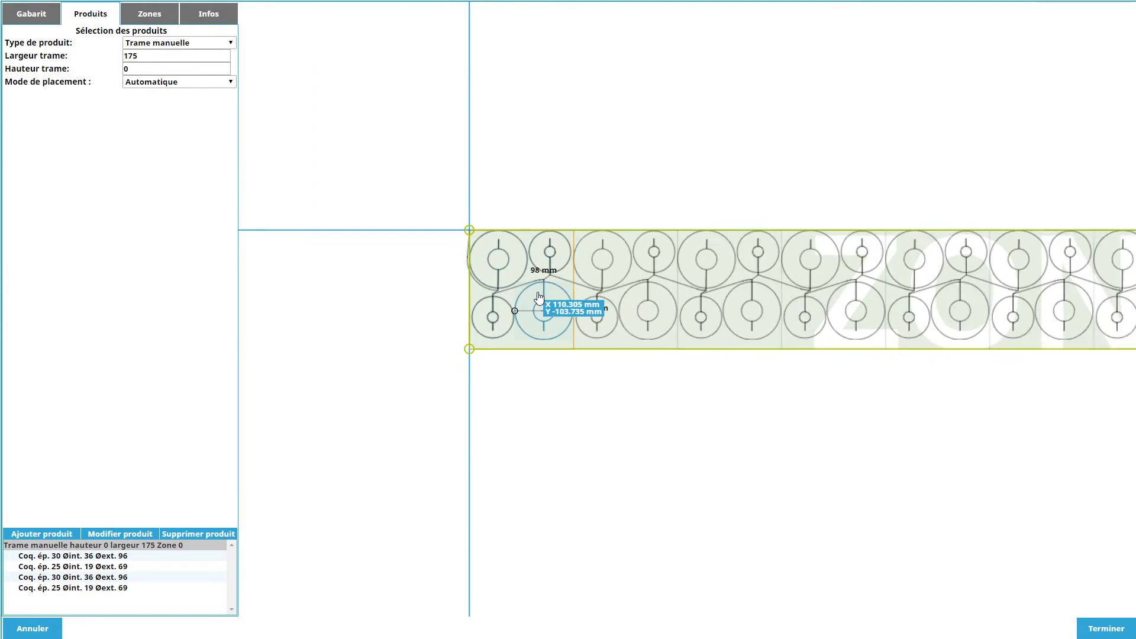
Rotate the lower large shell so its cut entry points up and left, and shift it and the upper small shell slightly up and left.
{"action": "scroll", "coordinate": [543, 264], "scroll_direction": "up", "scroll_amount": 2}
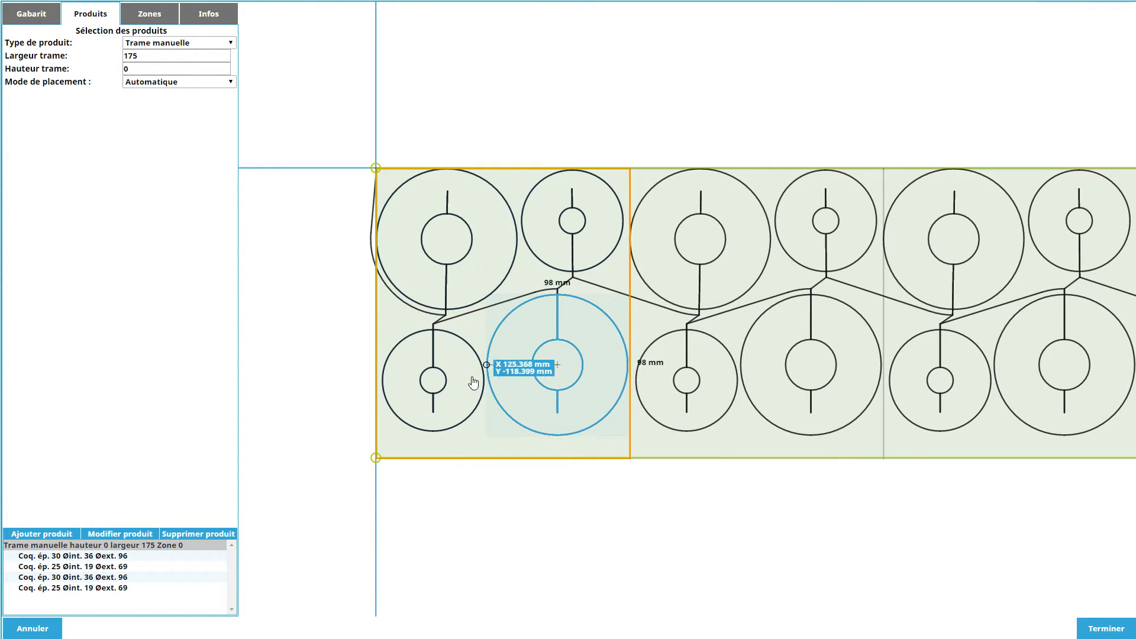
{"action": "mouse_move", "coordinate": [487, 364]}
{"action": "left_mouse_down"}
{"action": "mouse_move", "coordinate": [499, 402]}
{"action": "mouse_move", "coordinate": [521, 408]}
{"action": "mouse_move", "coordinate": [547, 349]}
{"action": "mouse_move", "coordinate": [490, 358]}
{"action": "mouse_move", "coordinate": [498, 364]}
{"action": "left_mouse_up"}
{"action": "left_click_drag", "start_coordinate": [566, 343], "coordinate": [564, 341]}
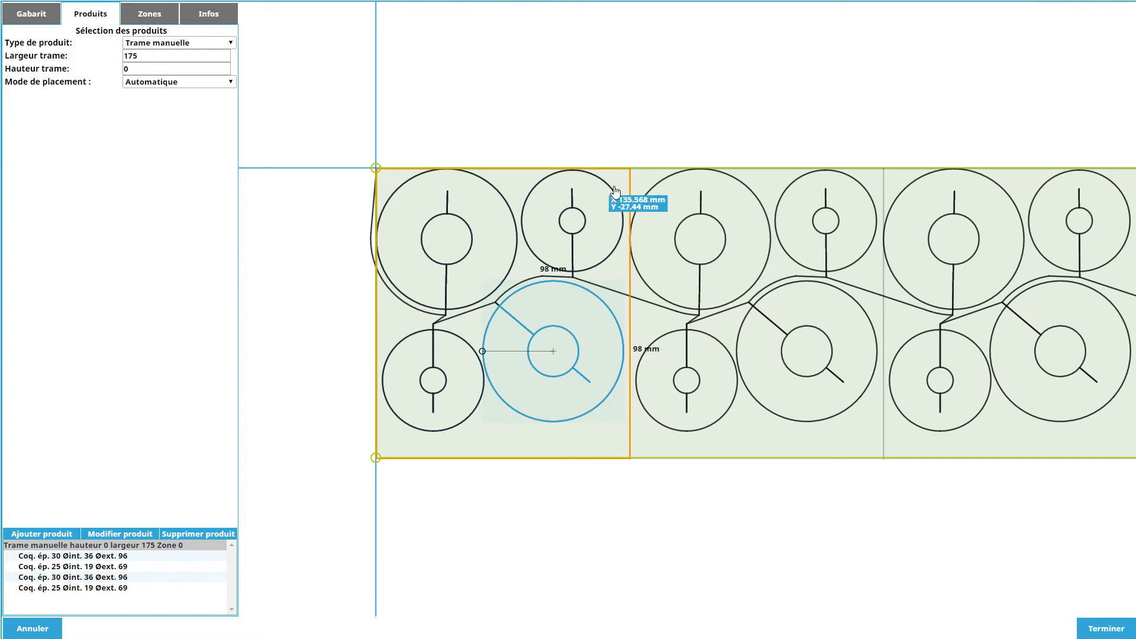
{"action": "left_click", "coordinate": [592, 209]}
{"action": "left_click_drag", "start_coordinate": [582, 227], "coordinate": [580, 227]}
Move the lower small shell up against the zone's left edge, angle its cut entry toward the upper large shell, and nudge the lower large shell.
{"action": "left_click", "coordinate": [441, 379]}
{"action": "mouse_move", "coordinate": [440, 379]}
{"action": "left_mouse_down"}
{"action": "mouse_move", "coordinate": [382, 370]}
{"action": "mouse_move", "coordinate": [390, 355]}
{"action": "mouse_move", "coordinate": [437, 377]}
{"action": "left_mouse_up"}
{"action": "left_click_drag", "start_coordinate": [542, 340], "coordinate": [549, 363]}
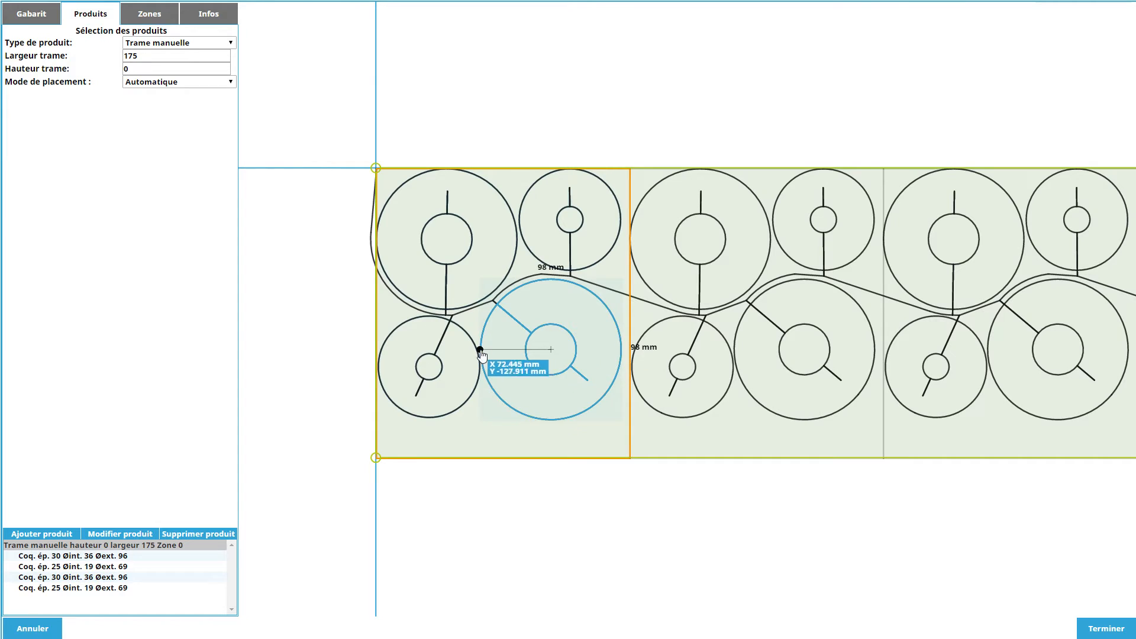
{"action": "left_click", "coordinate": [463, 367]}
{"action": "left_click_drag", "start_coordinate": [463, 367], "coordinate": [461, 367]}
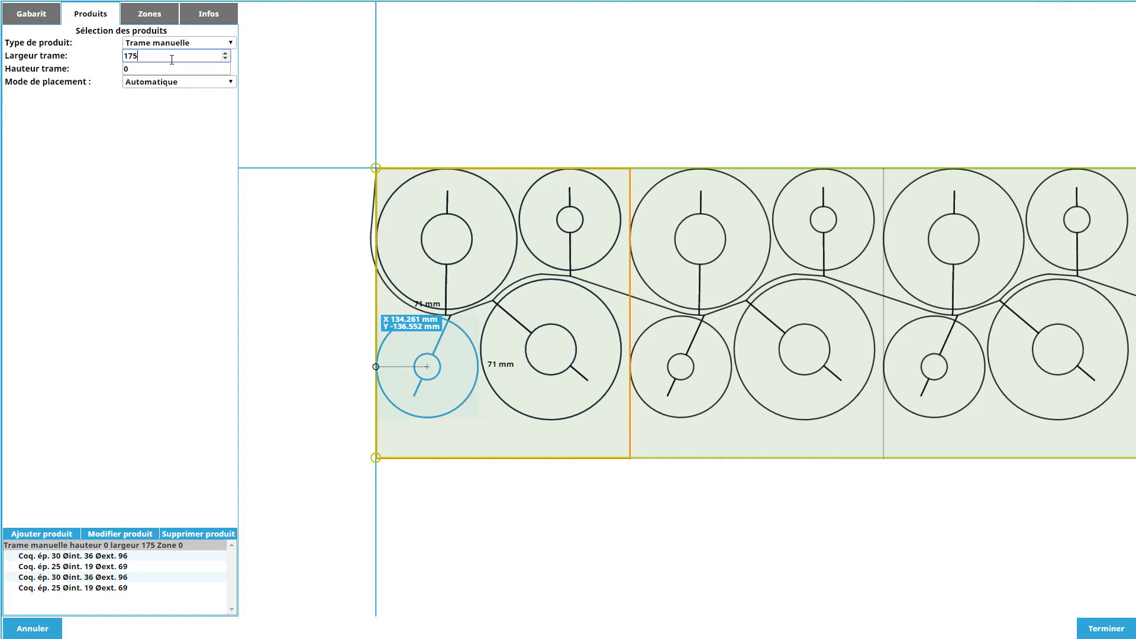
Set the manual grid's width to 170, apply it to the product, and check the repeated pattern.
{"action": "left_click", "coordinate": [131, 535]}
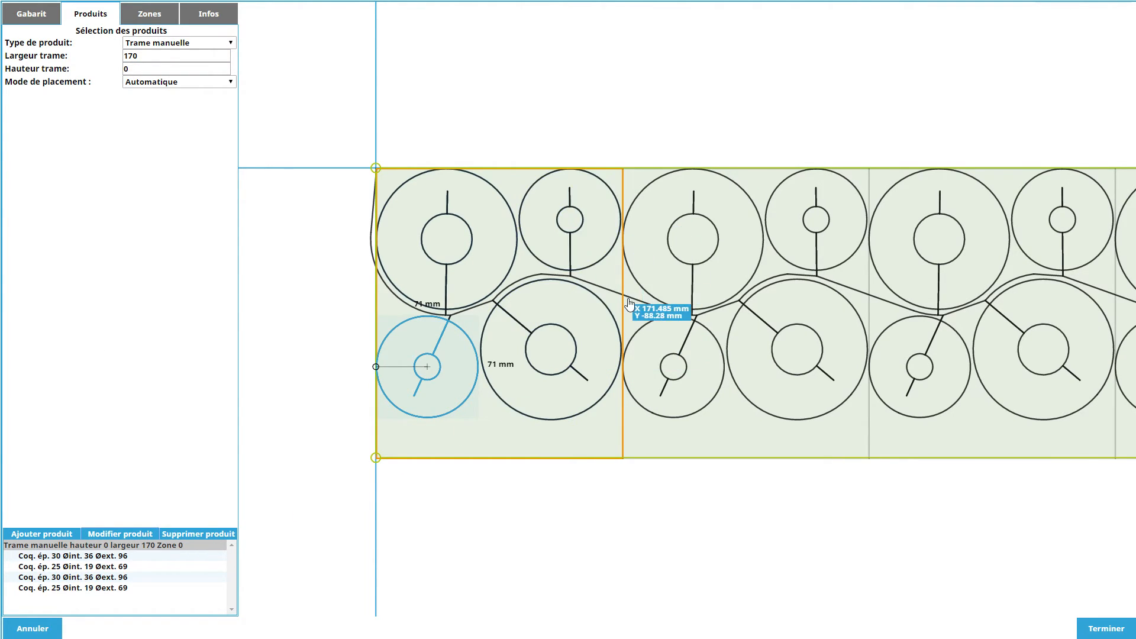
{"action": "scroll", "coordinate": [657, 309], "scroll_direction": "down", "scroll_amount": 5}
{"action": "scroll", "coordinate": [976, 342], "scroll_direction": "down", "scroll_amount": 1}
{"action": "left_click_drag", "start_coordinate": [1044, 321], "coordinate": [501, 282]}
{"action": "scroll", "coordinate": [777, 279], "scroll_direction": "down", "scroll_amount": 8}
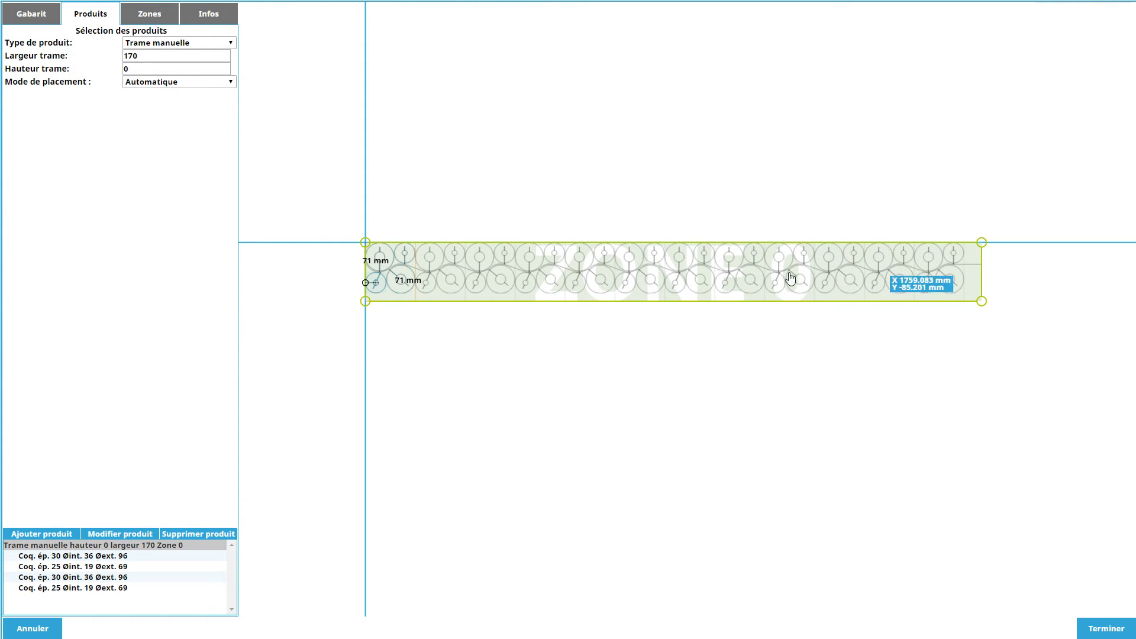
{"action": "scroll", "coordinate": [422, 296], "scroll_direction": "up", "scroll_amount": 4}
{"action": "scroll", "coordinate": [524, 303], "scroll_direction": "up", "scroll_amount": 5}
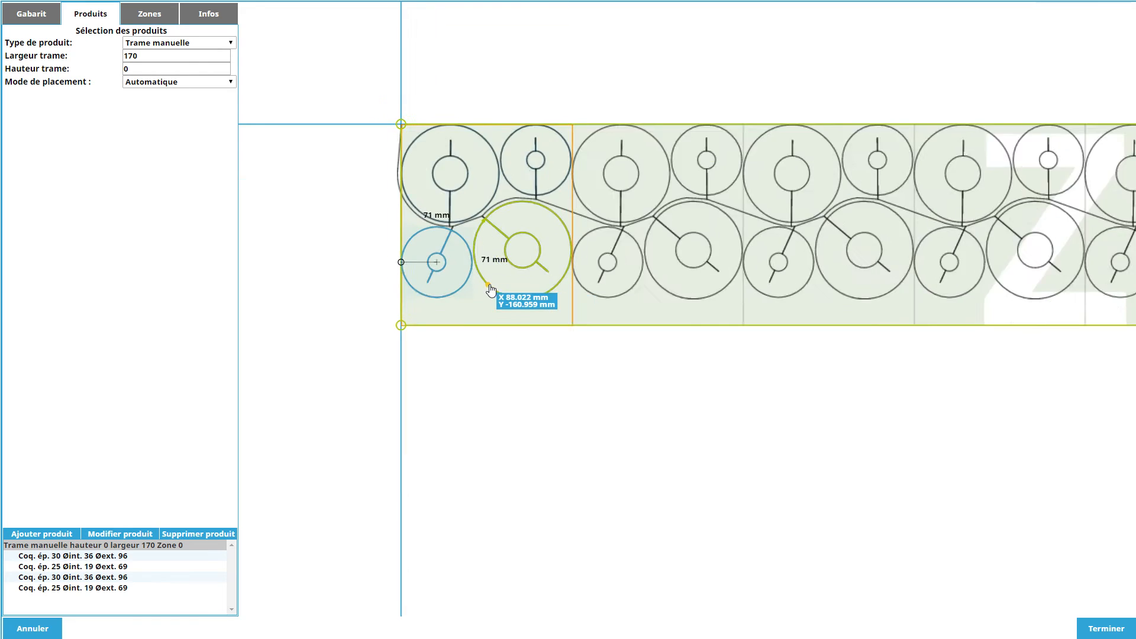
Set the block height to 180 and shrink Zone 0 to the new block height.
{"action": "left_click", "coordinate": [15, 18]}
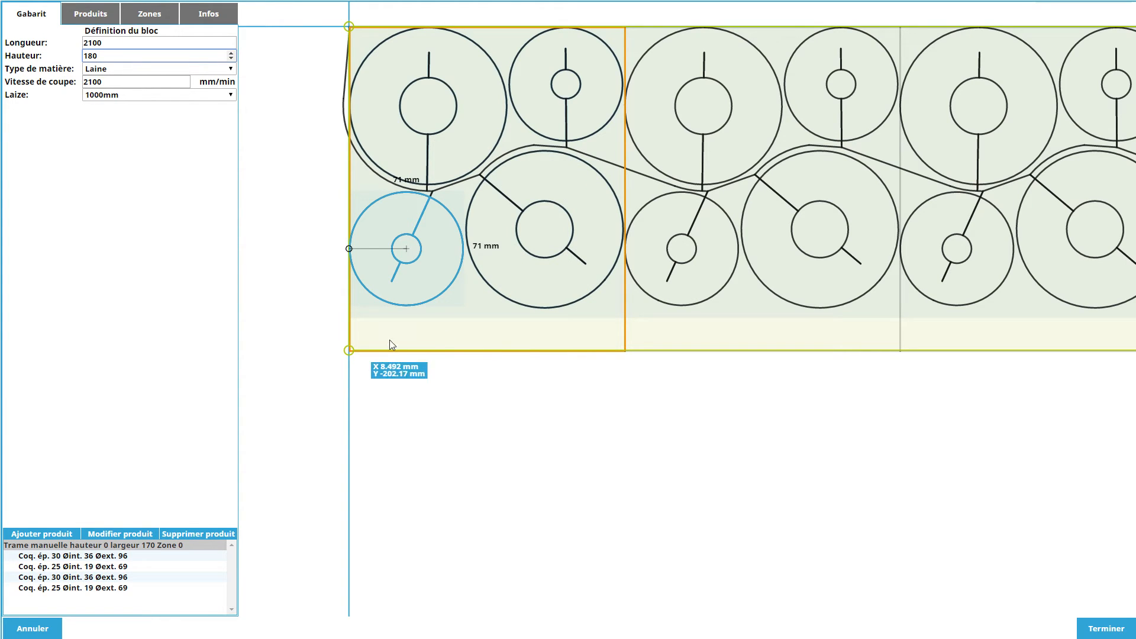
{"action": "left_click_drag", "start_coordinate": [348, 351], "coordinate": [339, 379]}
{"action": "scroll", "coordinate": [470, 369], "scroll_direction": "down", "scroll_amount": 4}
{"action": "middle_click_drag", "start_coordinate": [972, 391], "coordinate": [603, 399]}
{"action": "scroll", "coordinate": [603, 398], "scroll_direction": "down", "scroll_amount": 3}
{"action": "scroll", "coordinate": [602, 398], "scroll_direction": "down", "scroll_amount": 5}
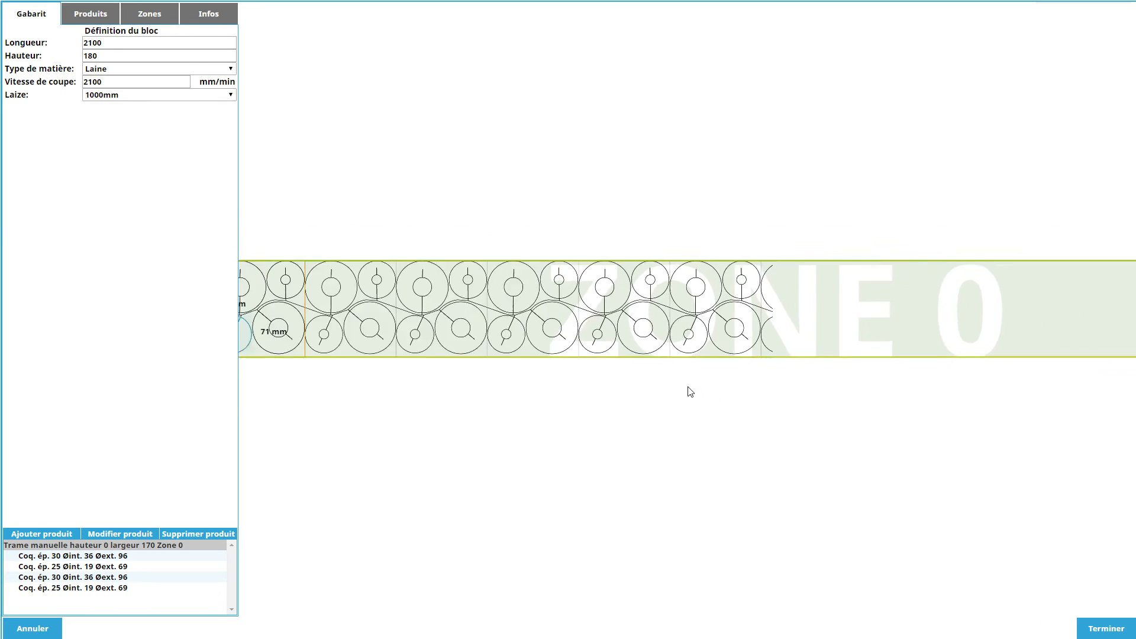
{"action": "scroll", "coordinate": [478, 327], "scroll_direction": "down", "scroll_amount": 1}
{"action": "middle_click_drag", "start_coordinate": [477, 330], "coordinate": [585, 328]}
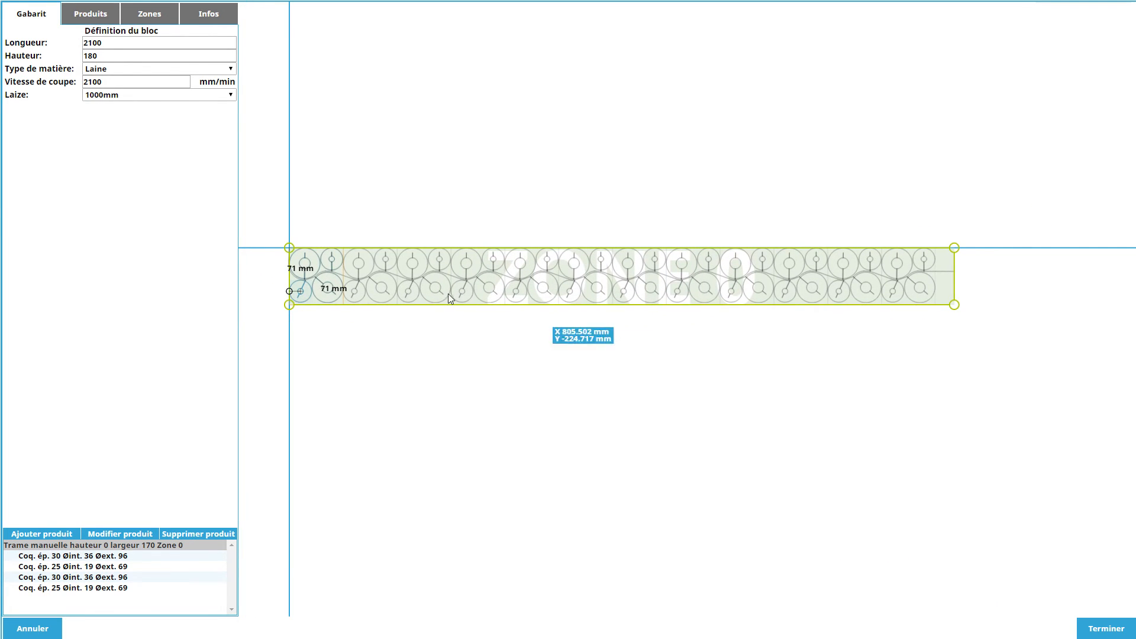
Review the layout's material loss and product quantities, and inspect the unused end of Zone 0.
{"action": "left_click", "coordinate": [196, 21]}
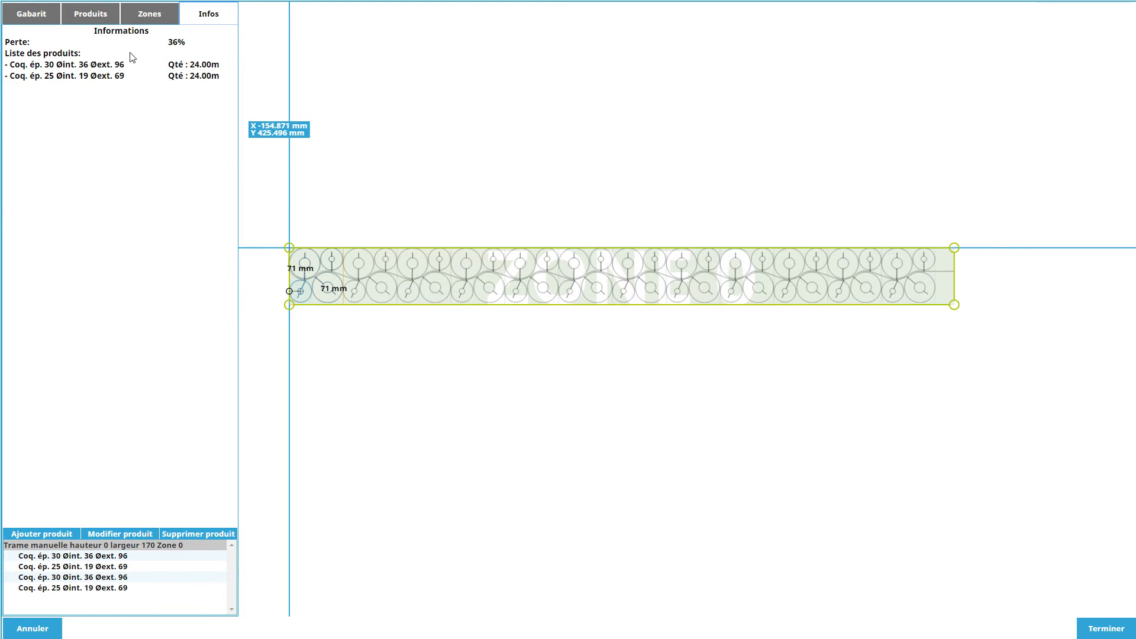
{"action": "scroll", "coordinate": [1010, 302], "scroll_direction": "up", "scroll_amount": 1}
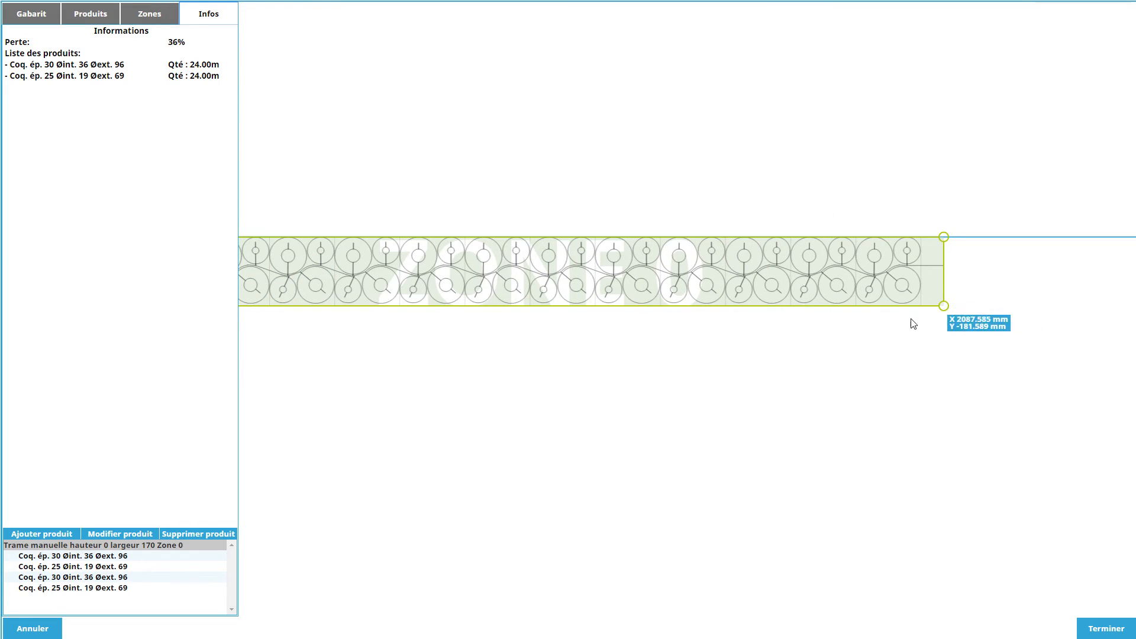
Shorten Zone 0 at its right end so it stops flush with the last repeated pattern of shells.
{"action": "scroll", "coordinate": [660, 339], "scroll_direction": "up", "scroll_amount": 1}
{"action": "scroll", "coordinate": [864, 325], "scroll_direction": "up", "scroll_amount": 2}
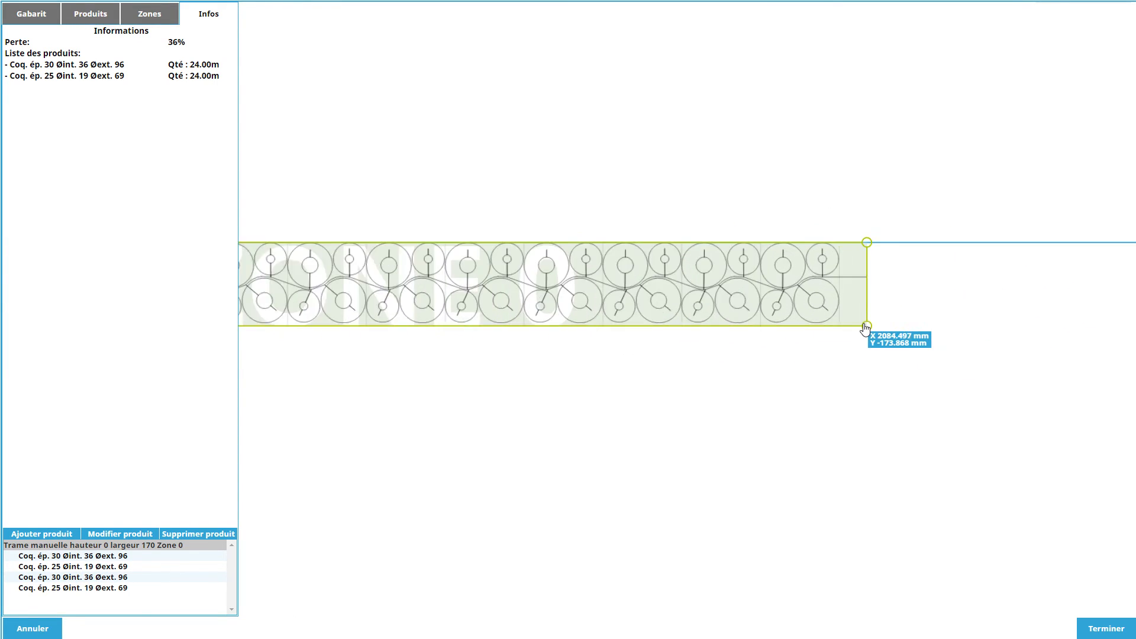
{"action": "left_click_drag", "start_coordinate": [872, 330], "coordinate": [838, 339]}
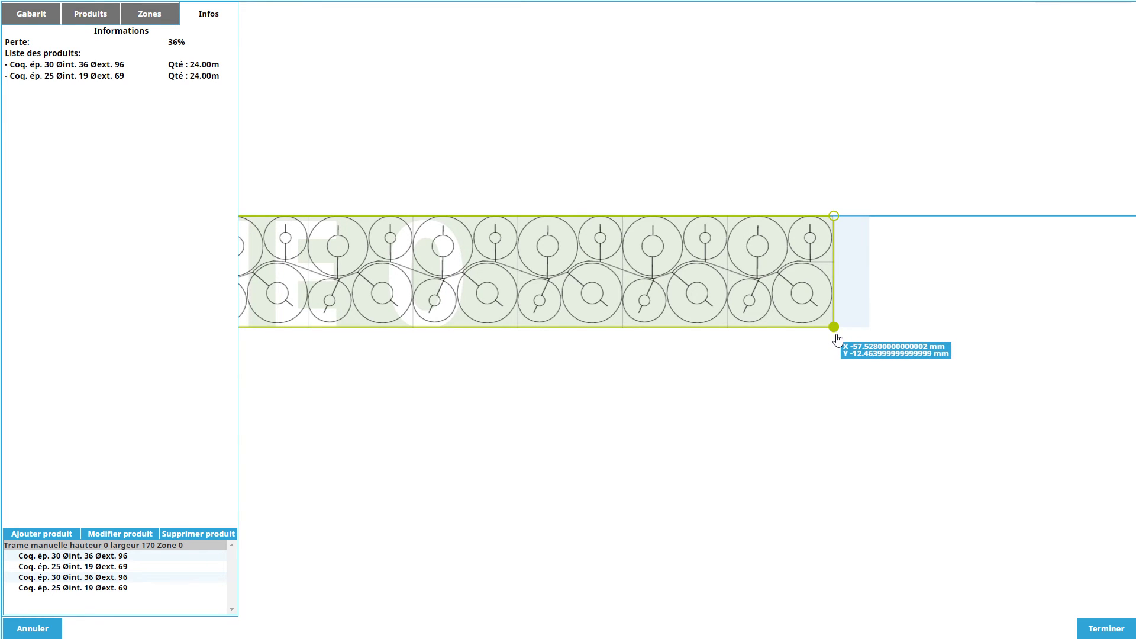
Read the X coordinate at the right end of Zone 0 and set the block length to 2040.
{"action": "scroll", "coordinate": [896, 279], "scroll_direction": "up", "scroll_amount": 3}
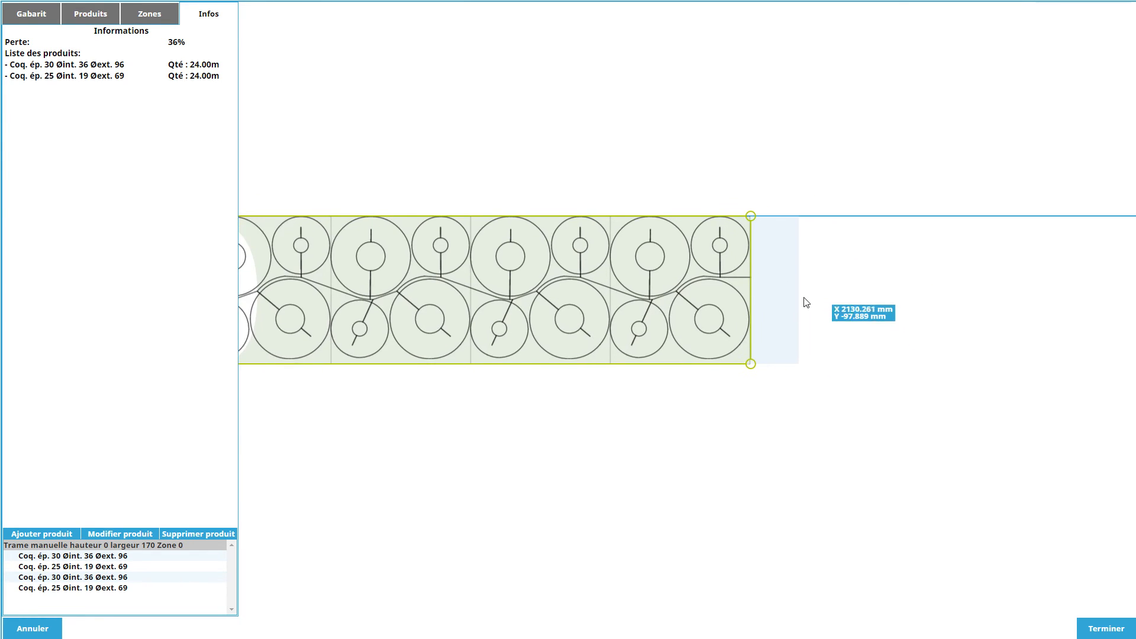
{"action": "middle_click_drag", "start_coordinate": [820, 319], "coordinate": [737, 315]}
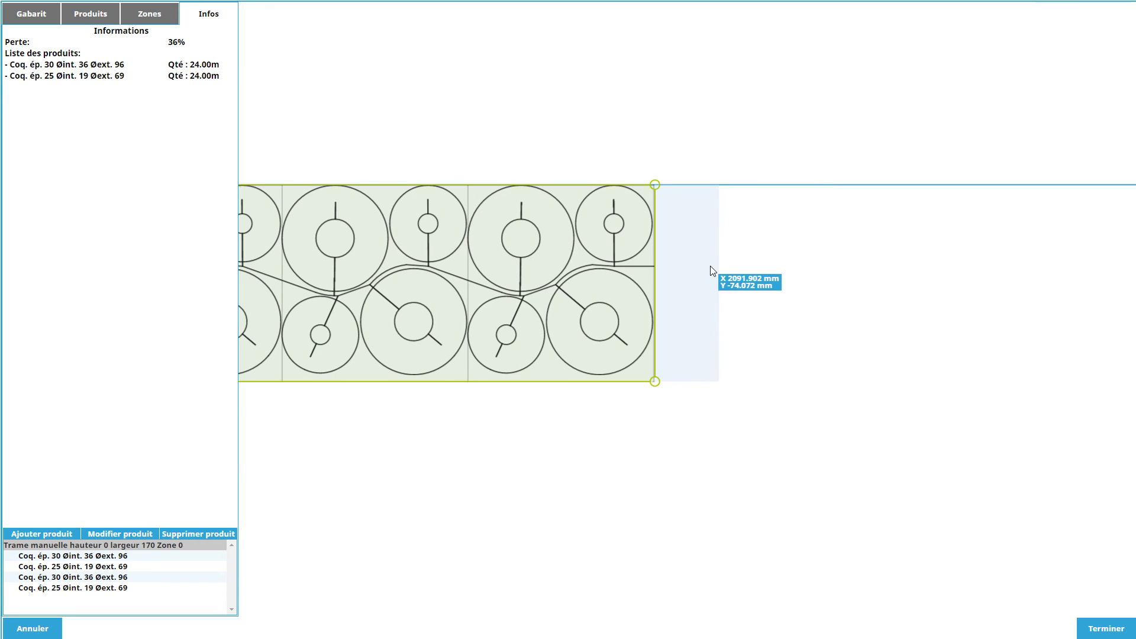
{"action": "scroll", "coordinate": [708, 317], "scroll_direction": "up", "scroll_amount": 1}
{"action": "scroll", "coordinate": [680, 370], "scroll_direction": "up", "scroll_amount": 2}
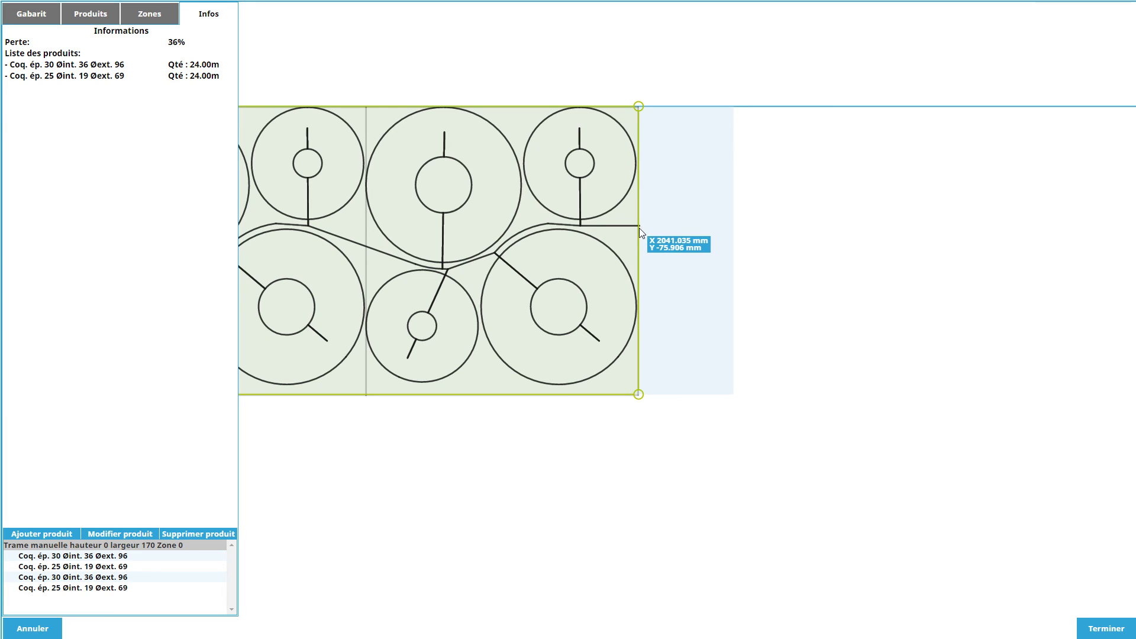
{"action": "left_click", "coordinate": [33, 16]}
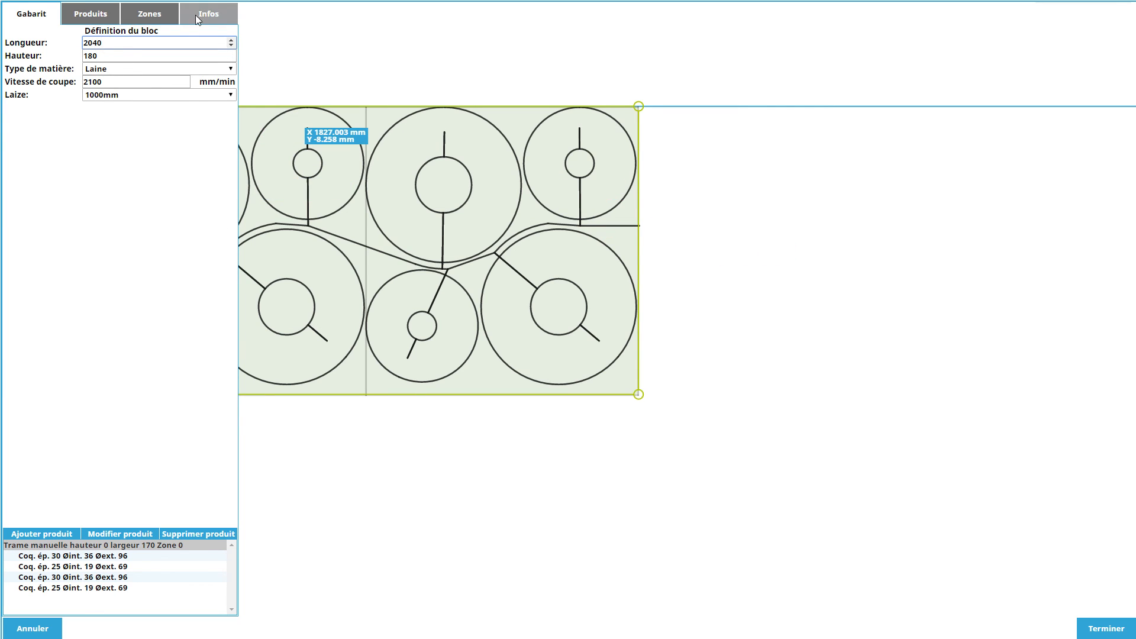
Review the updated material loss and product quantities, and inspect the whole layout from end to end.
{"action": "left_click", "coordinate": [210, 16]}
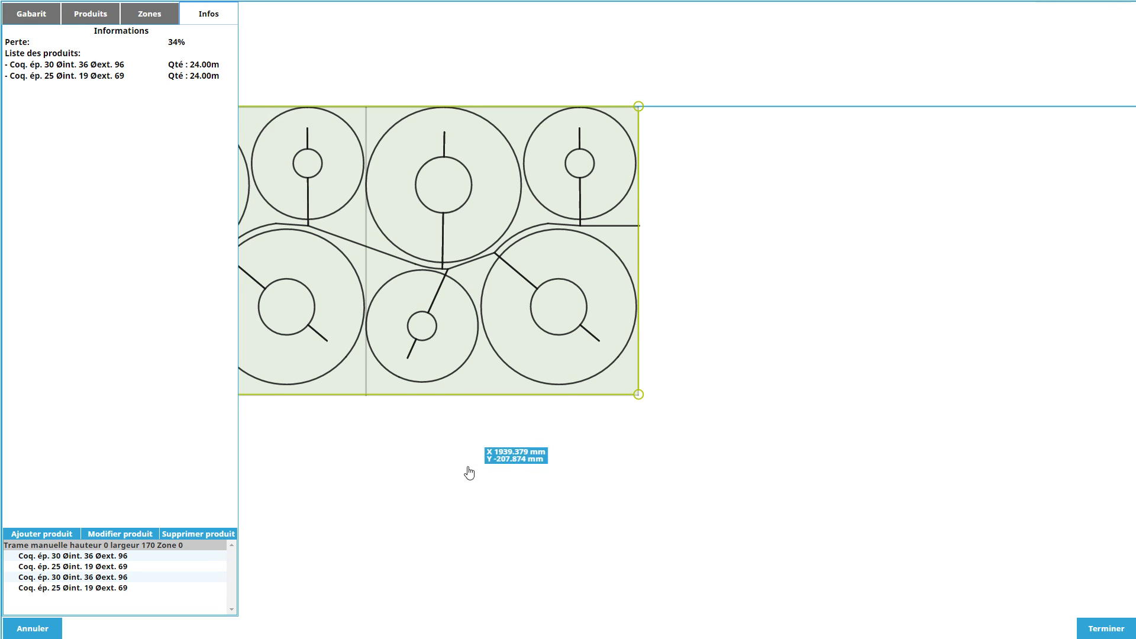
{"action": "scroll", "coordinate": [450, 466], "scroll_direction": "down", "scroll_amount": 2}
{"action": "middle_click_drag", "start_coordinate": [405, 454], "coordinate": [676, 419]}
{"action": "scroll", "coordinate": [675, 419], "scroll_direction": "down", "scroll_amount": 7}
{"action": "middle_click_drag", "start_coordinate": [462, 452], "coordinate": [748, 410]}
{"action": "scroll", "coordinate": [748, 410], "scroll_direction": "down", "scroll_amount": 4}
{"action": "scroll", "coordinate": [608, 413], "scroll_direction": "down", "scroll_amount": 2}
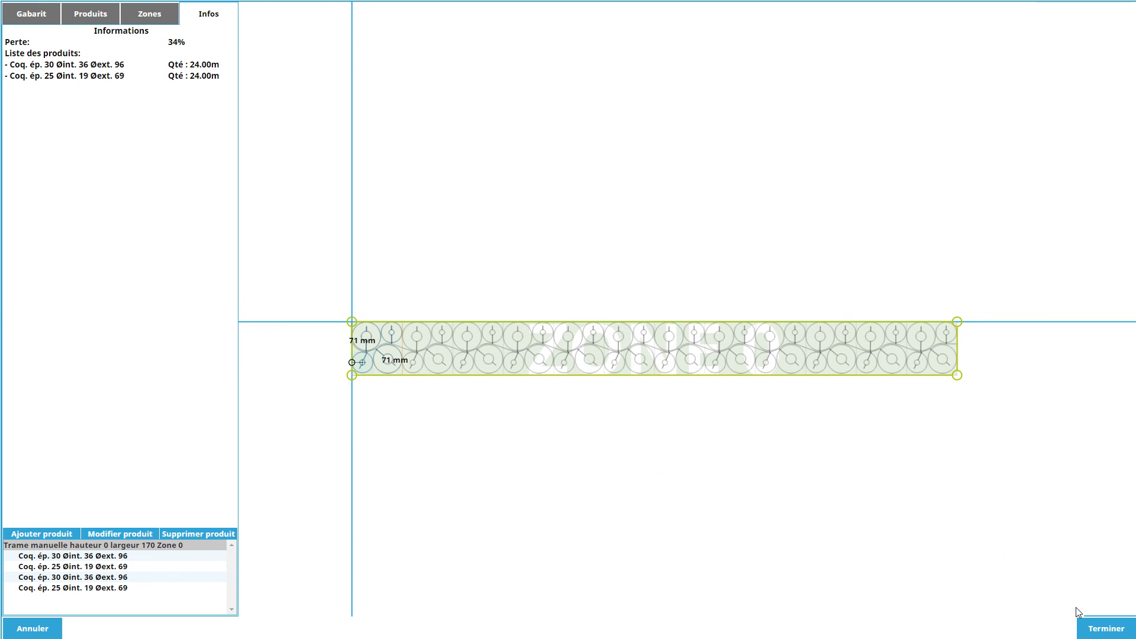